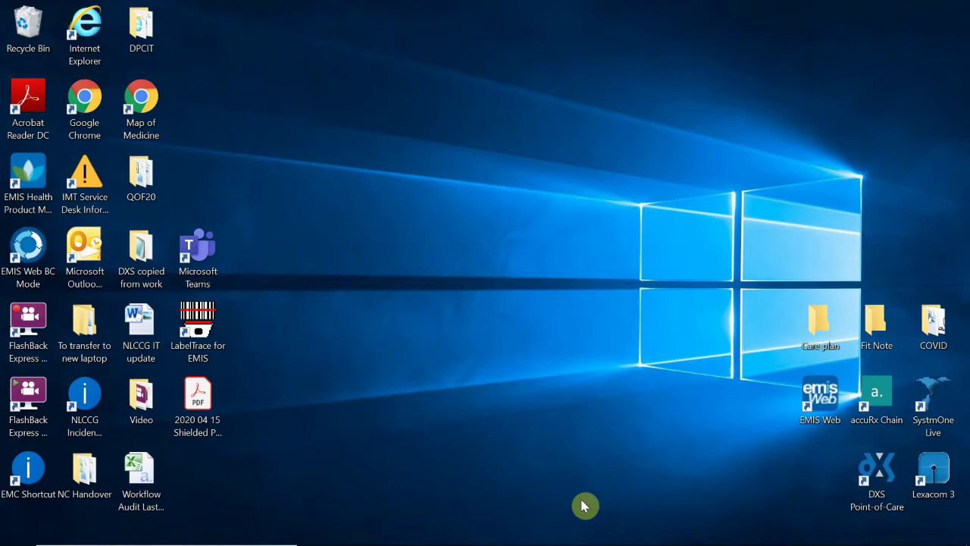
Open the COVID folder and preview the Jaritangan.jpg signature image.
{"action": "double_click", "coordinate": [934, 324]}
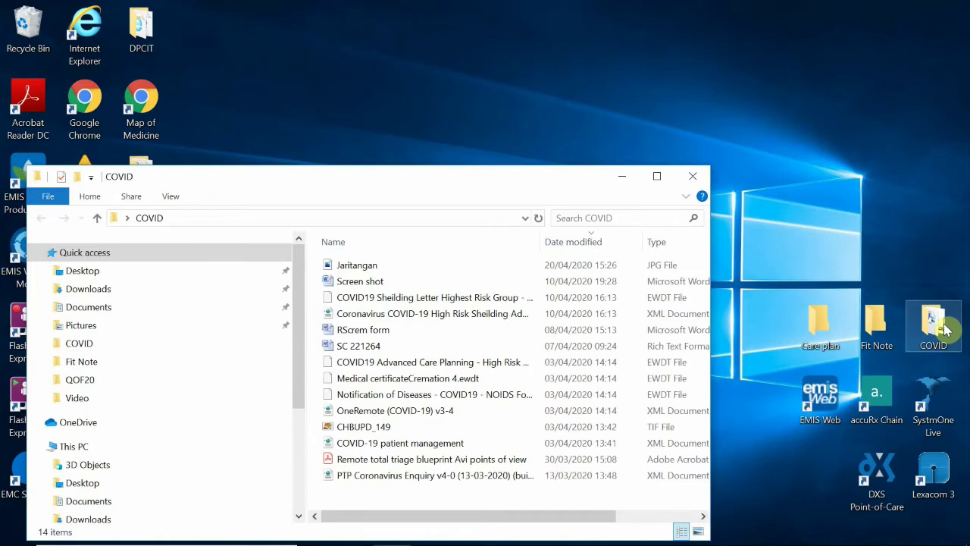
{"action": "double_click", "coordinate": [432, 264]}
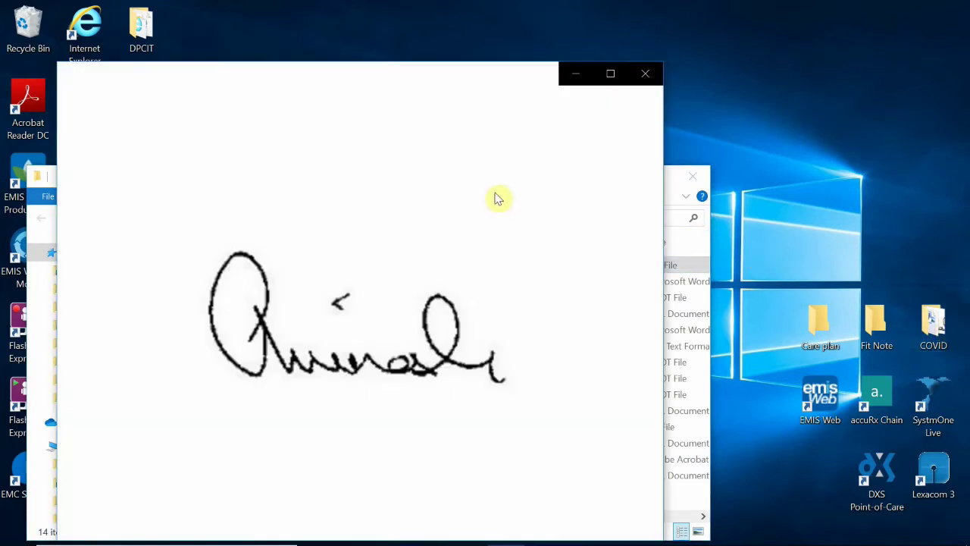
{"action": "left_click", "coordinate": [645, 75]}
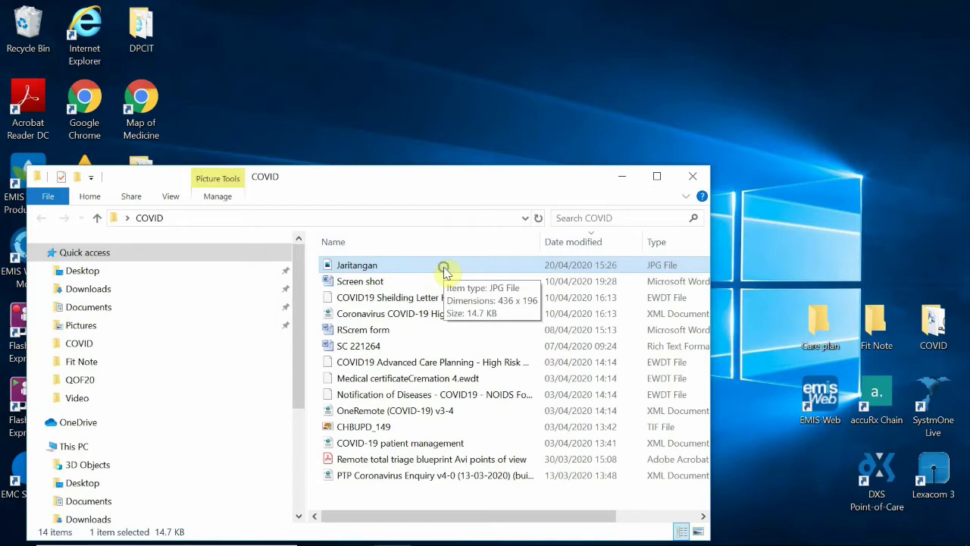
Copy Jaritangan.jpg to the clipboard and minimize File Explorer.
{"action": "right_click", "coordinate": [445, 271]}
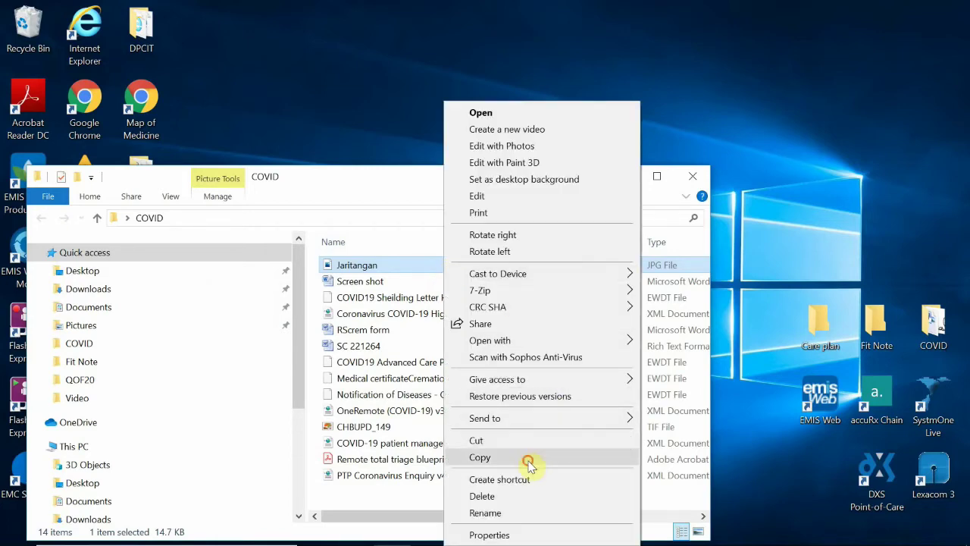
{"action": "left_click", "coordinate": [531, 460]}
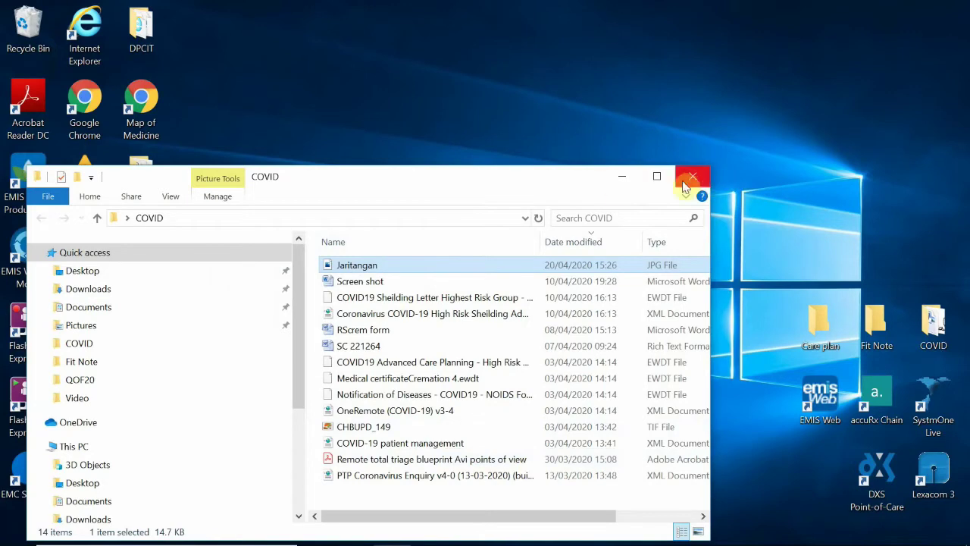
{"action": "left_click", "coordinate": [623, 176]}
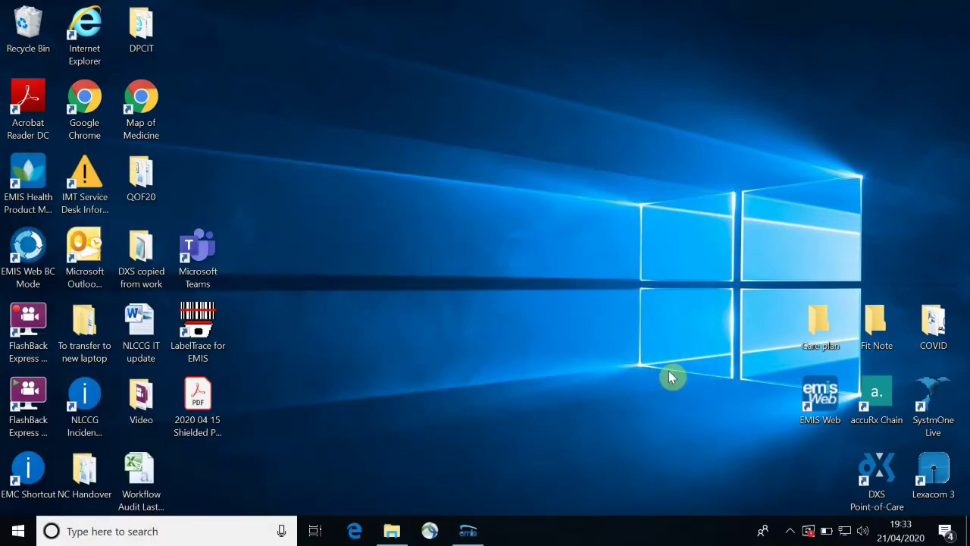
Restore the EMIS Web consultation record and open the Protocol Launcher with F12.
{"action": "left_click", "coordinate": [476, 533]}
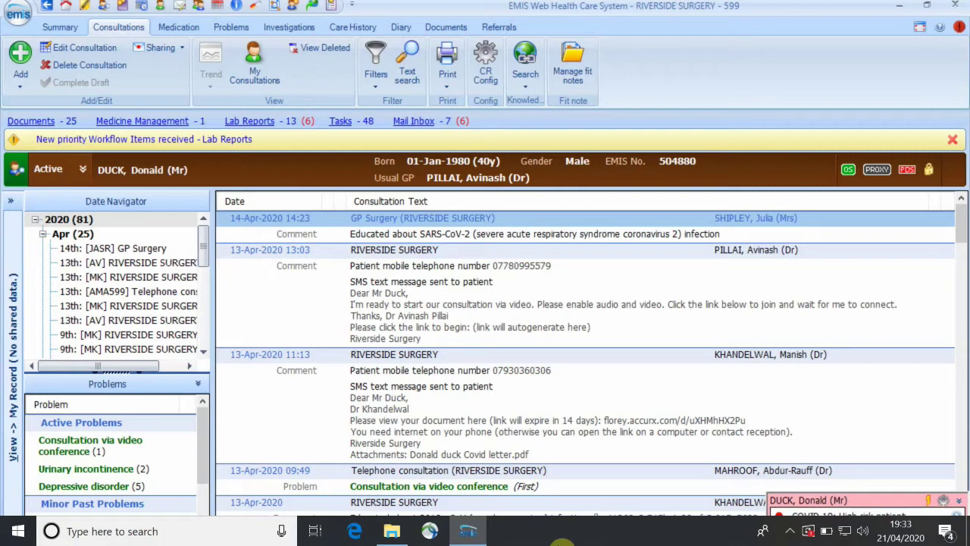
{"action": "key", "text": "F12"}
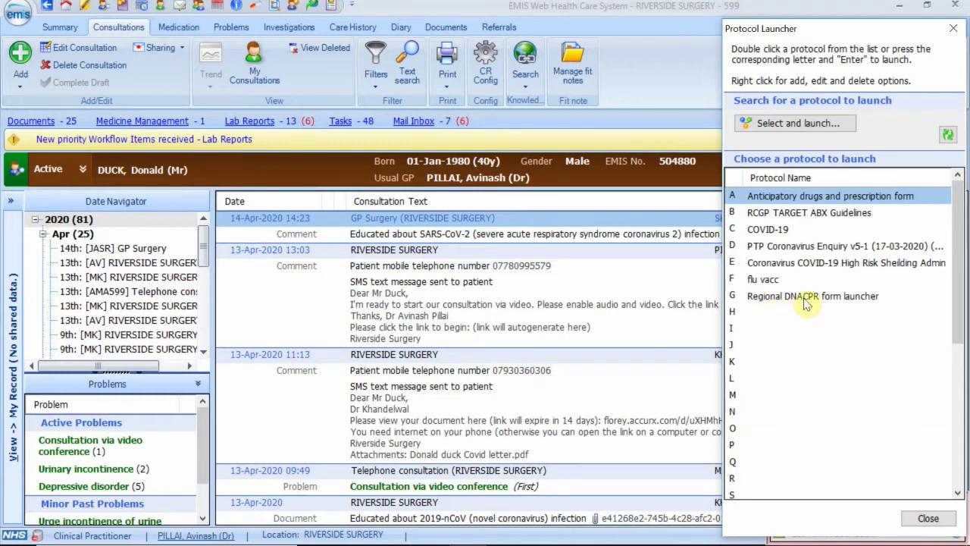
Launch the 'Regional DNACPR form launcher' protocol and confirm the prompt to open the form.
{"action": "left_click", "coordinate": [807, 300]}
{"action": "double_click", "coordinate": [807, 300]}
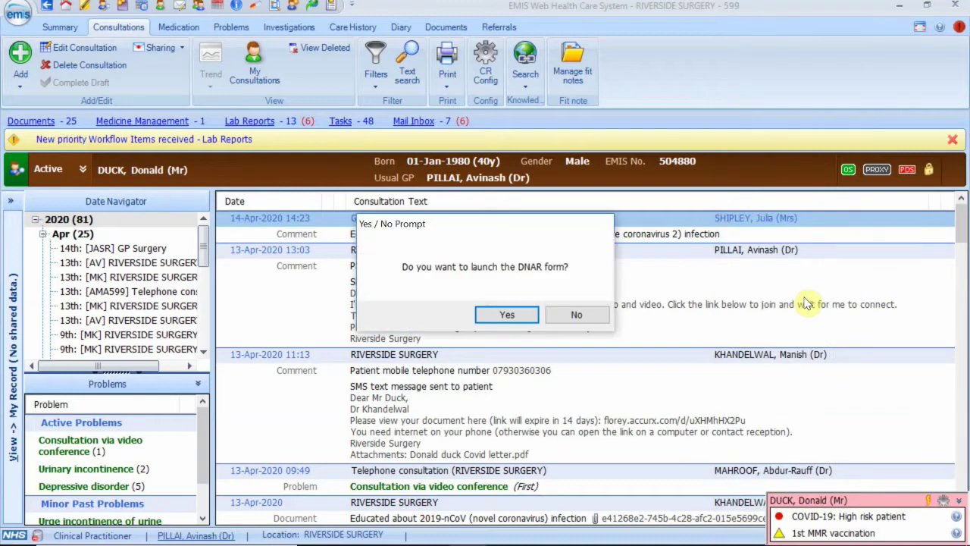
{"action": "left_click", "coordinate": [503, 303]}
{"action": "left_click", "coordinate": [508, 314]}
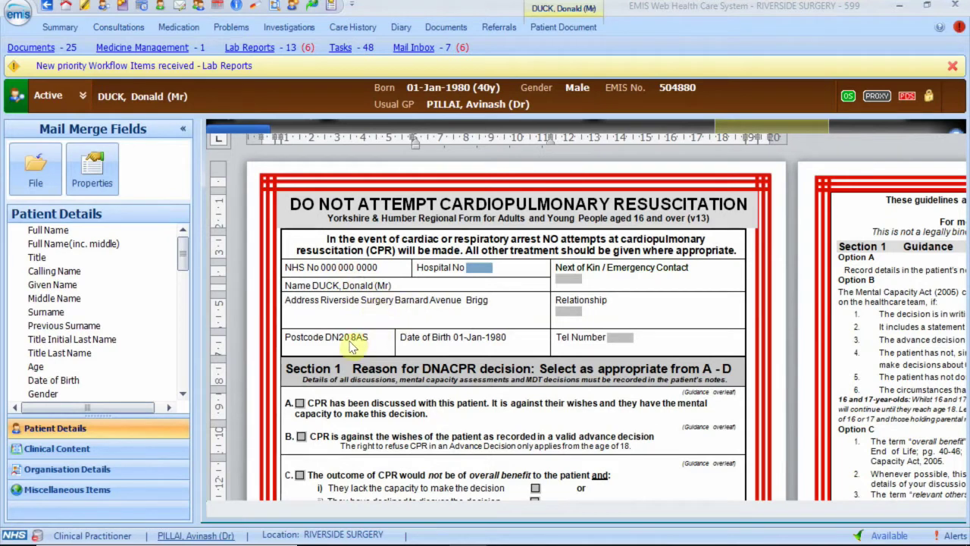
Enter N/A as the Hospital No and fill in the next of kin's name.
{"action": "left_click", "coordinate": [487, 274]}
{"action": "type", "text": "N/a"}
{"action": "key", "text": "BackSpace"}
{"action": "type", "text": "A"}
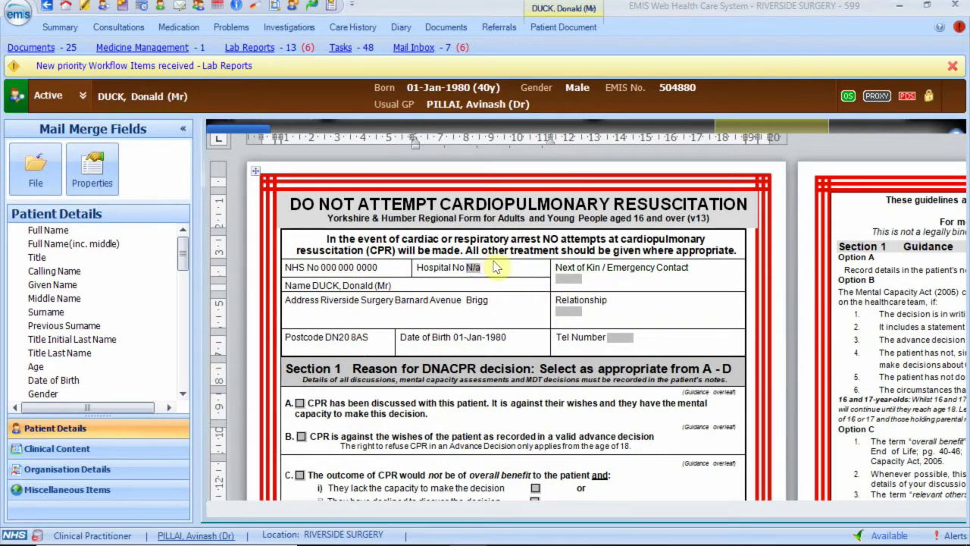
{"action": "left_click", "coordinate": [563, 277]}
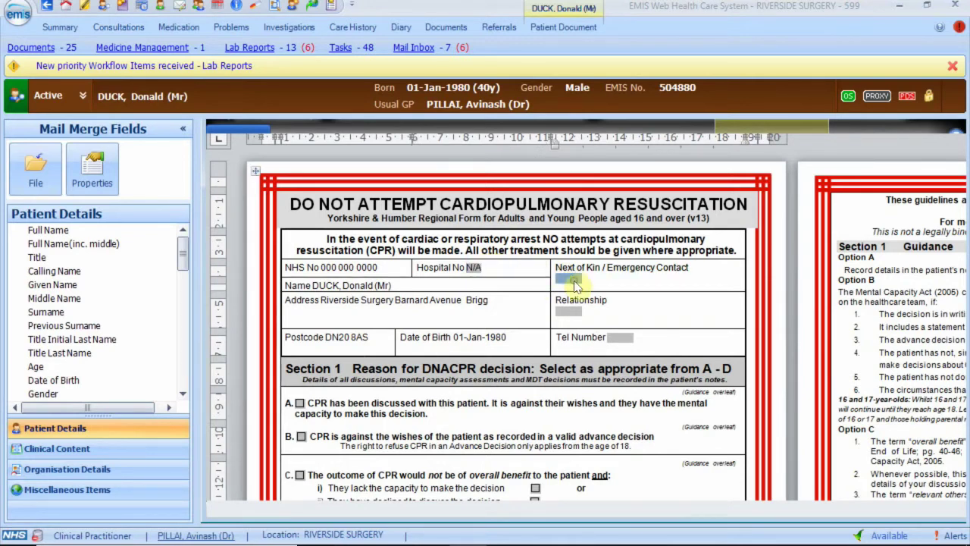
{"action": "type", "text": "Daisy"}
Set the relationship to Partner, enter the telephone number, and tick Section 1 reason A.
{"action": "left_click", "coordinate": [576, 310]}
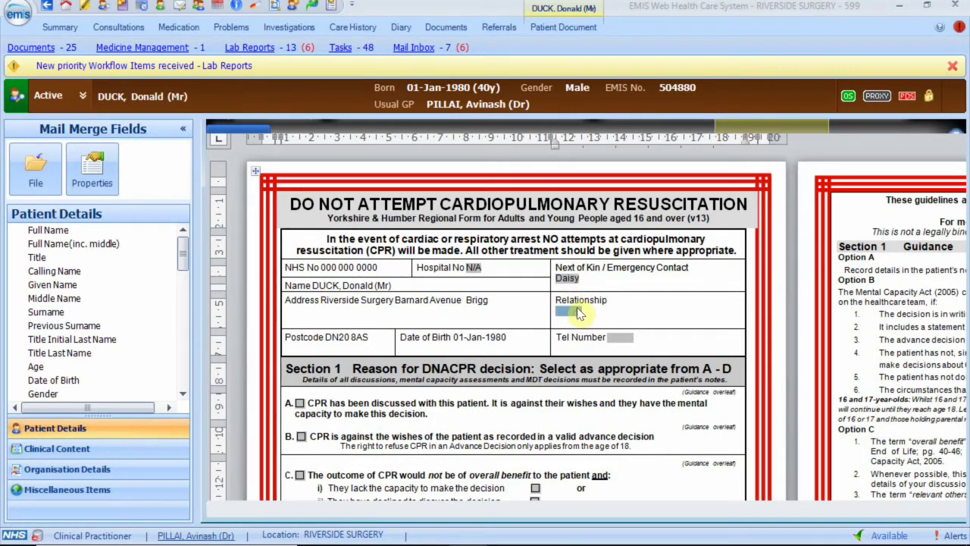
{"action": "type", "text": "Partner"}
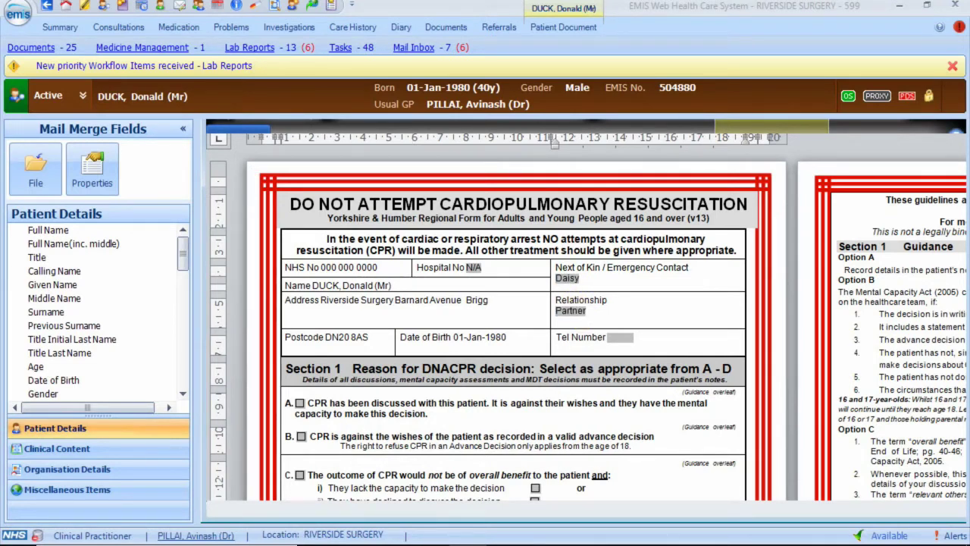
{"action": "left_click", "coordinate": [611, 338]}
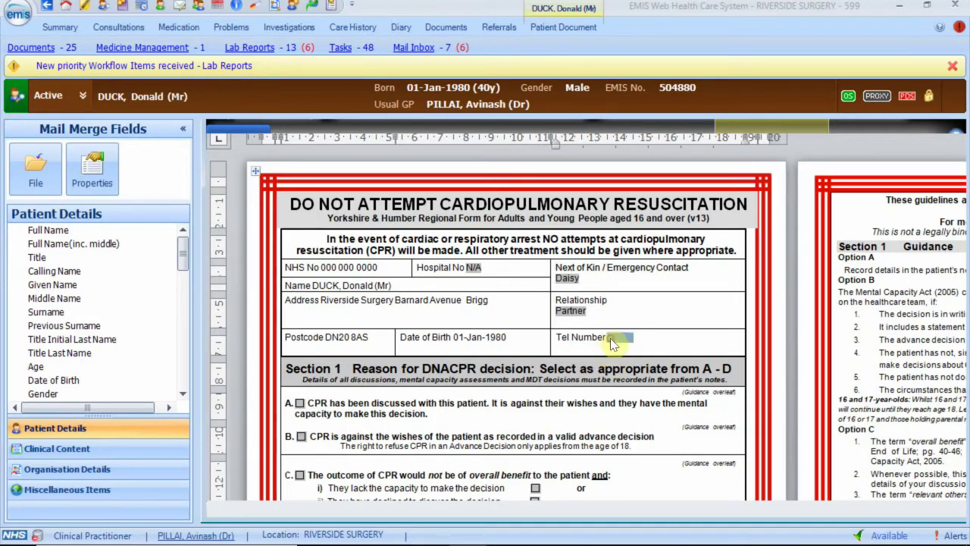
{"action": "type", "text": "0800DISNEY"}
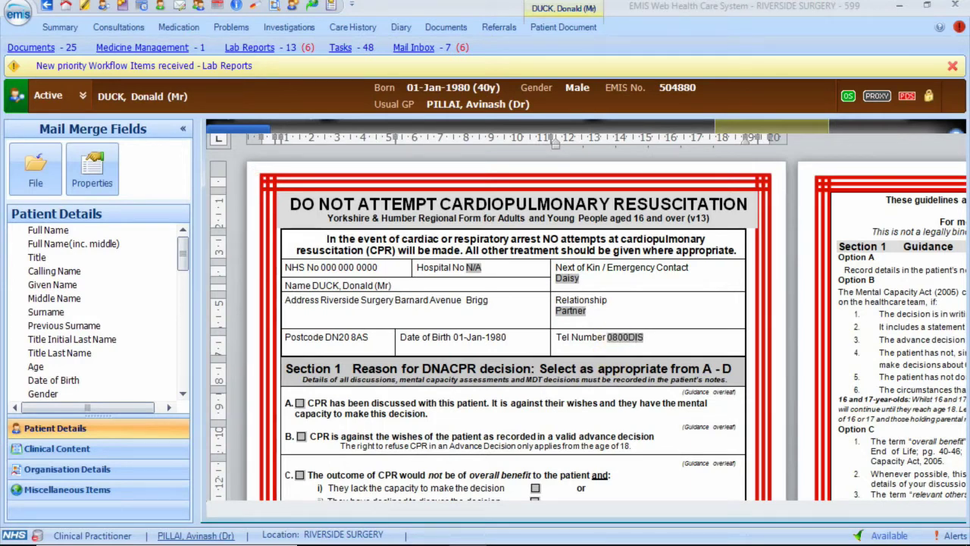
{"action": "left_click", "coordinate": [301, 403]}
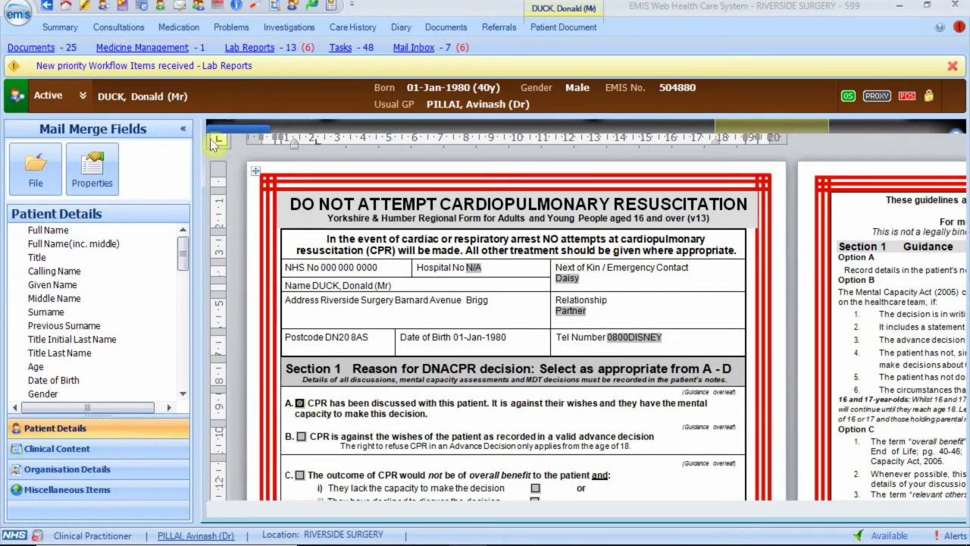
{"action": "left_click", "coordinate": [182, 131]}
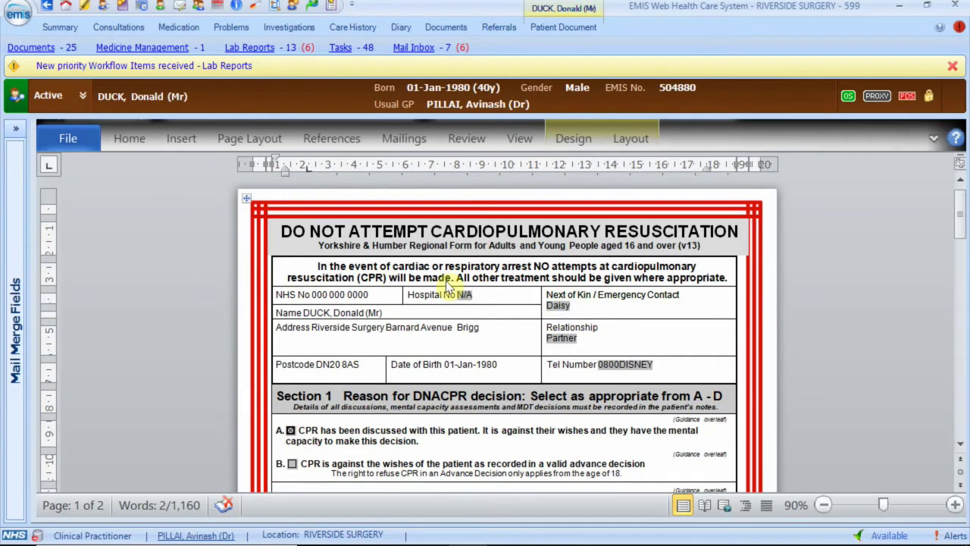
In Section 2, tick 'remain valid until end of life' and enter the clinician's GMC/NMC number.
{"action": "scroll", "coordinate": [451, 286], "scroll_direction": "down", "scroll_amount": 5}
{"action": "scroll", "coordinate": [450, 286], "scroll_direction": "down", "scroll_amount": 4}
{"action": "scroll", "coordinate": [450, 286], "scroll_direction": "down", "scroll_amount": 3}
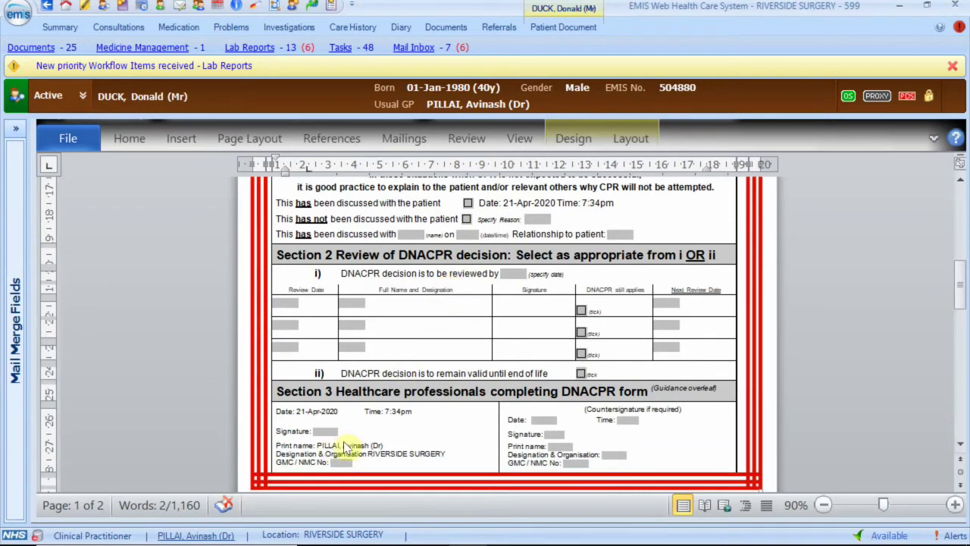
{"action": "left_click", "coordinate": [581, 374]}
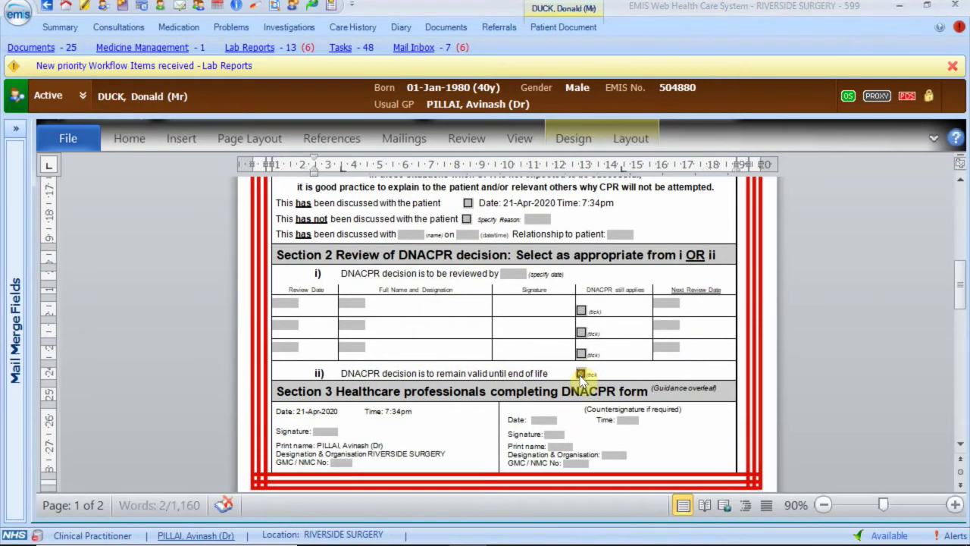
{"action": "left_click", "coordinate": [333, 466]}
{"action": "type", "text": "123456"}
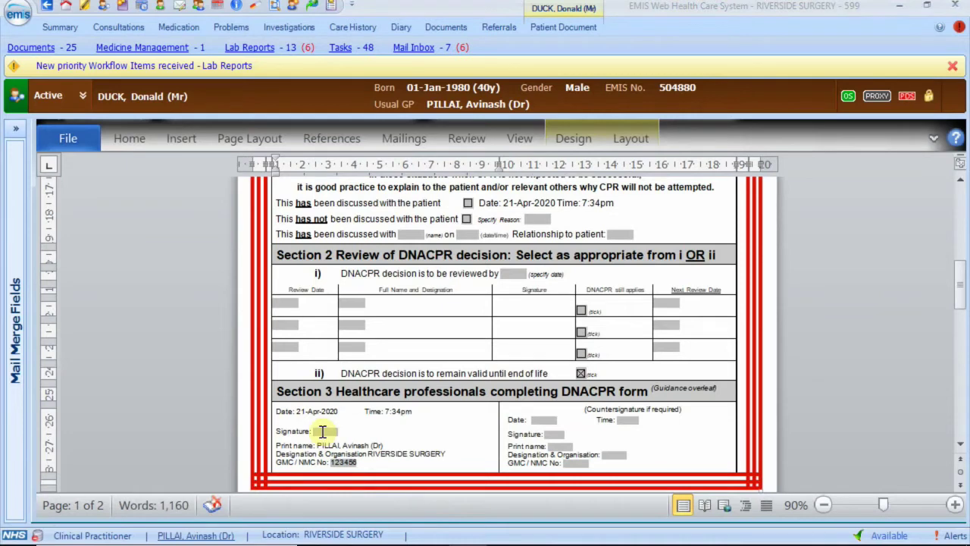
{"action": "left_click", "coordinate": [322, 431]}
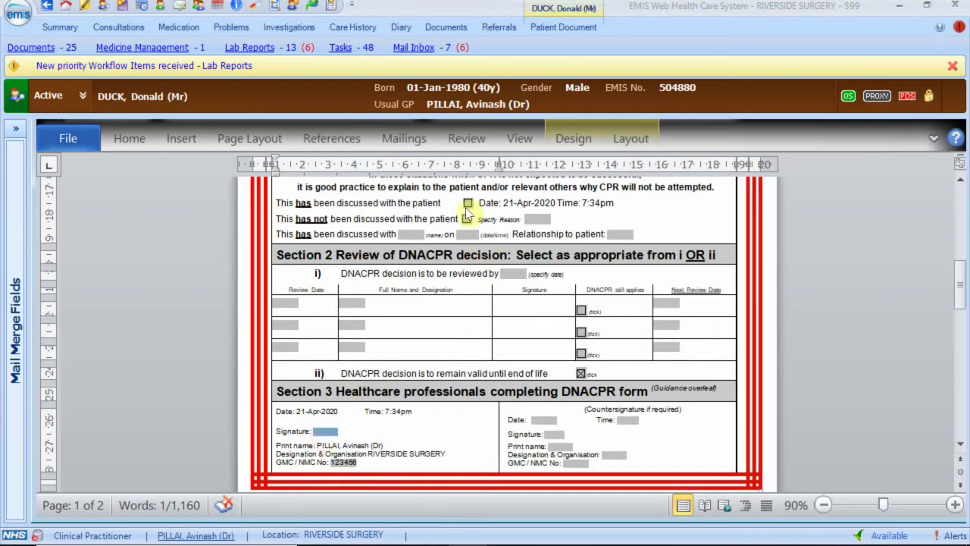
Stop the form's document protection from Review > Protect > Restrict Editing.
{"action": "left_click", "coordinate": [465, 144]}
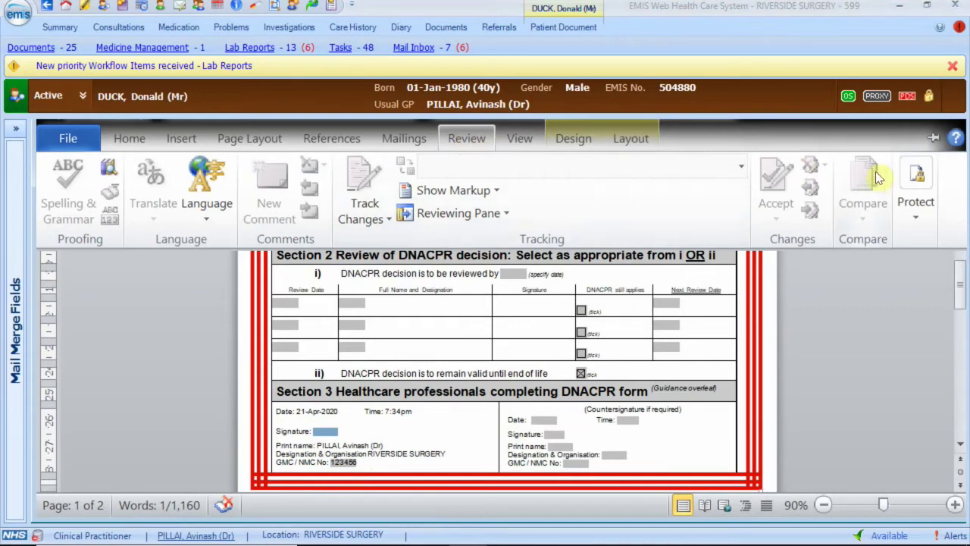
{"action": "left_click", "coordinate": [922, 189]}
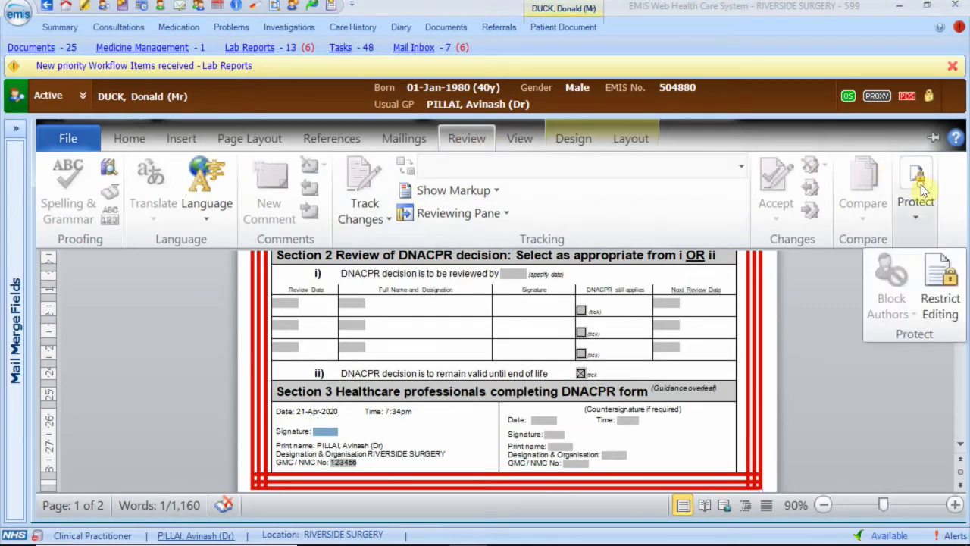
{"action": "left_click", "coordinate": [940, 292]}
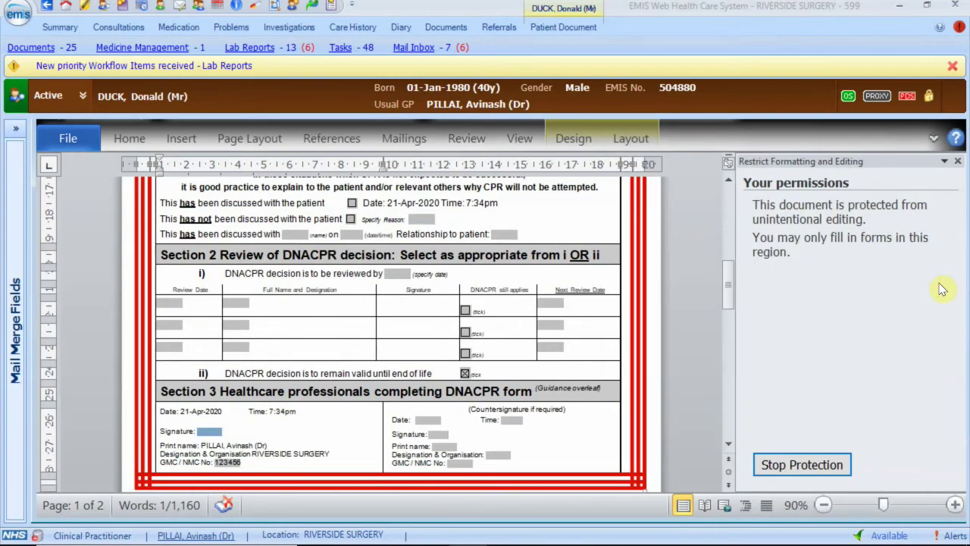
{"action": "left_click", "coordinate": [817, 465]}
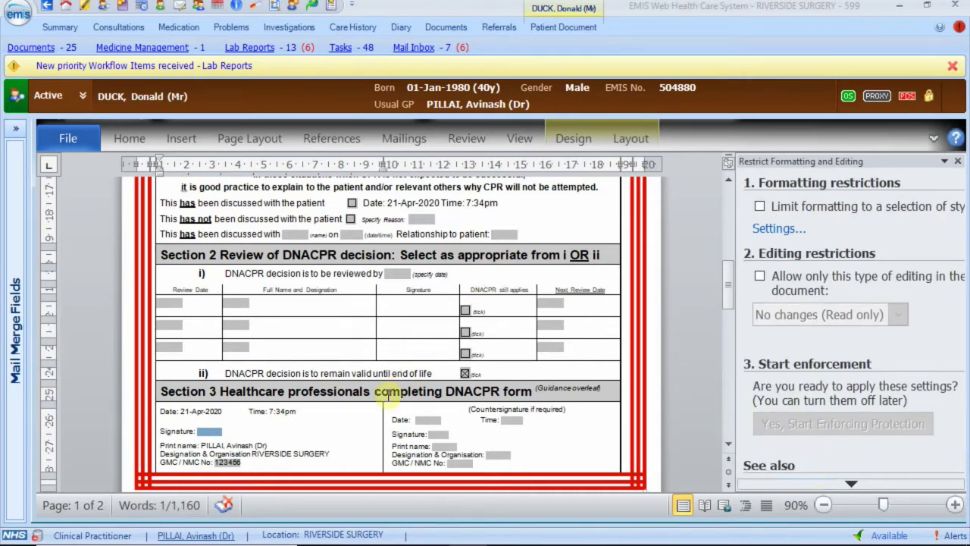
{"action": "left_click", "coordinate": [211, 434]}
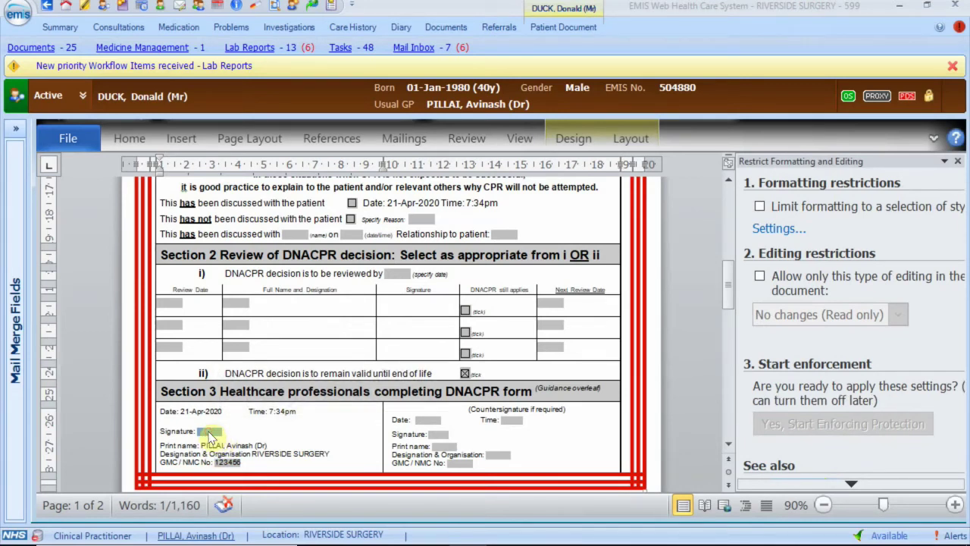
{"action": "left_click", "coordinate": [194, 141]}
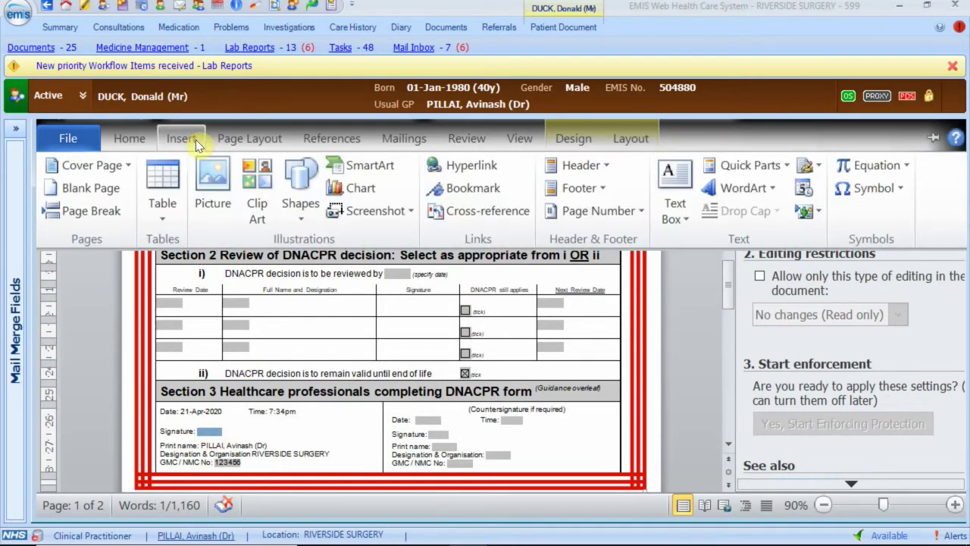
{"action": "left_click", "coordinate": [213, 177]}
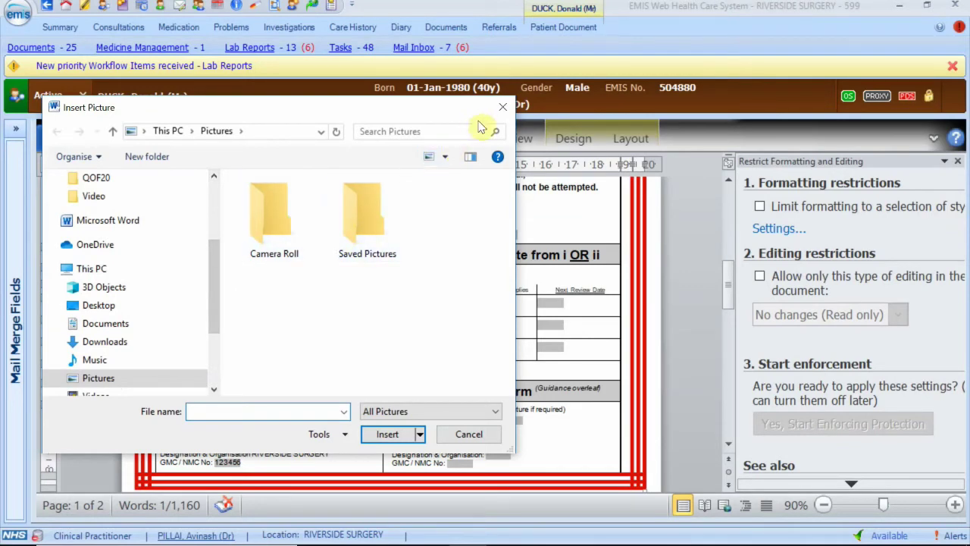
{"action": "left_click", "coordinate": [502, 110]}
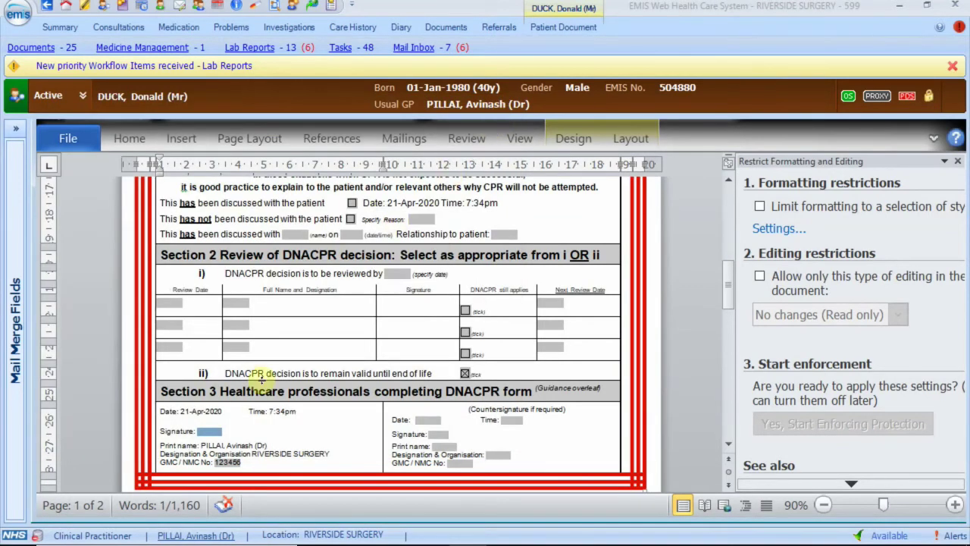
Paste the signature image into the Section 3 Signature field, keeping source formatting, and shrink it.
{"action": "right_click", "coordinate": [210, 432]}
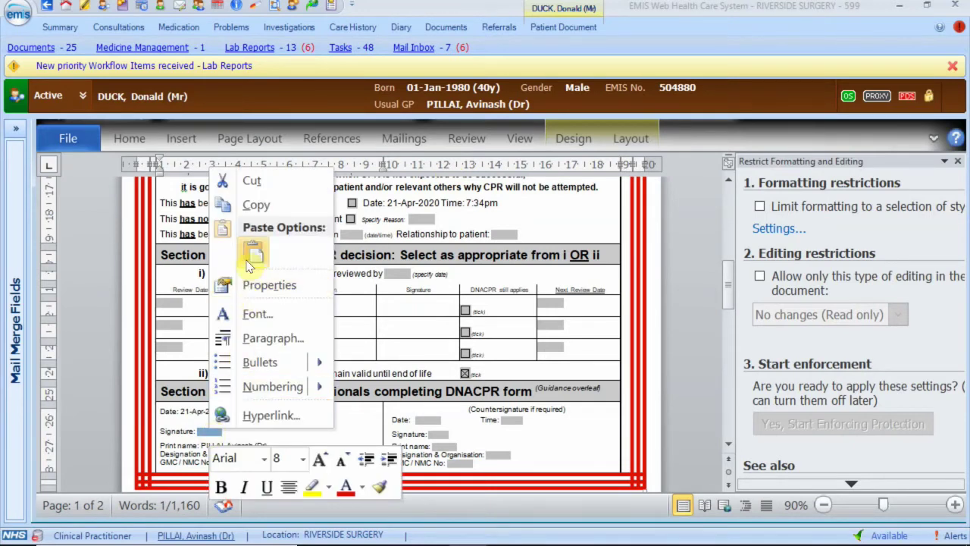
{"action": "left_click", "coordinate": [253, 257]}
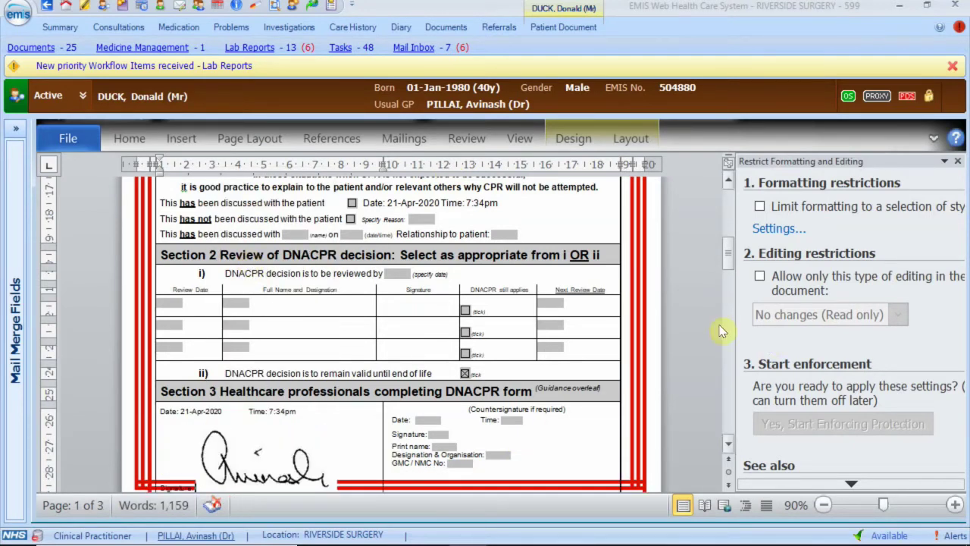
{"action": "left_click_drag", "start_coordinate": [728, 262], "coordinate": [727, 282]}
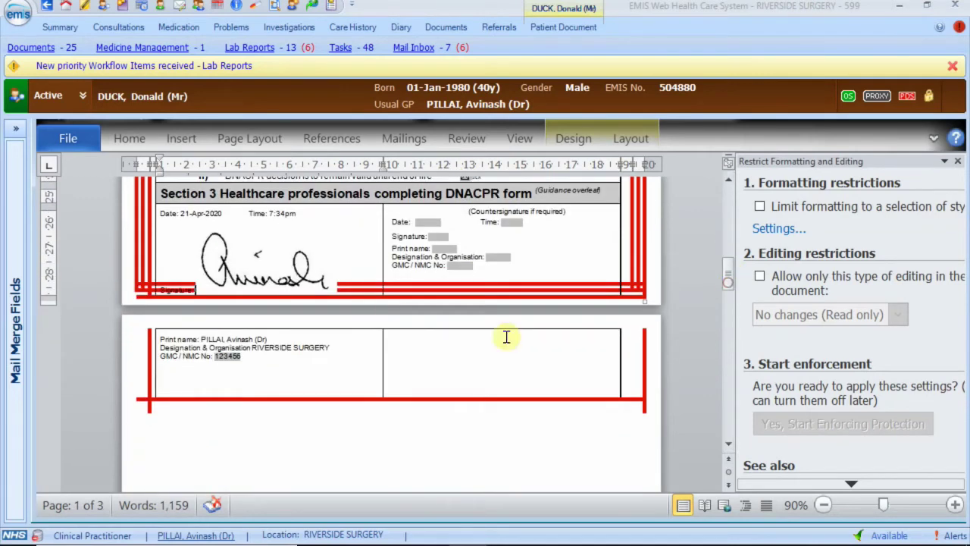
{"action": "left_click", "coordinate": [321, 291]}
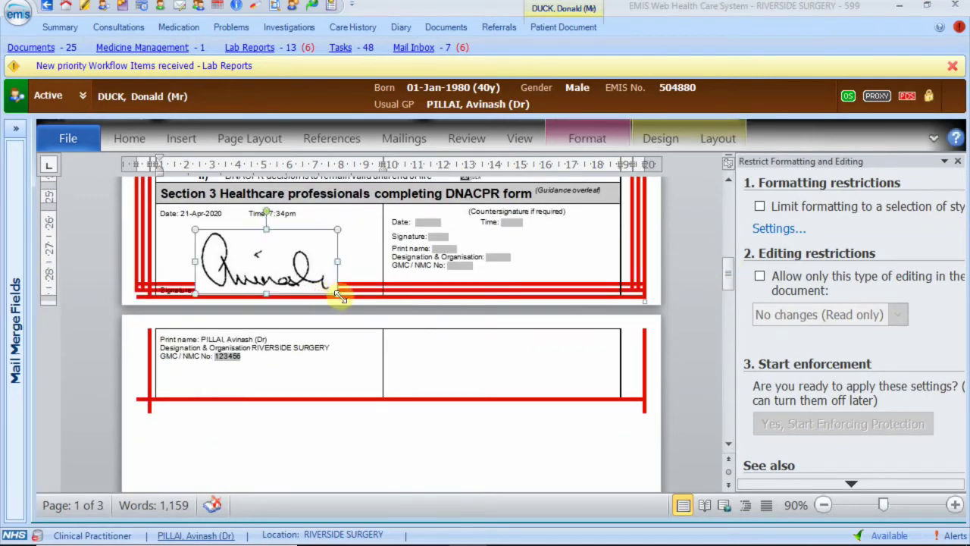
{"action": "left_click_drag", "start_coordinate": [339, 295], "coordinate": [234, 247]}
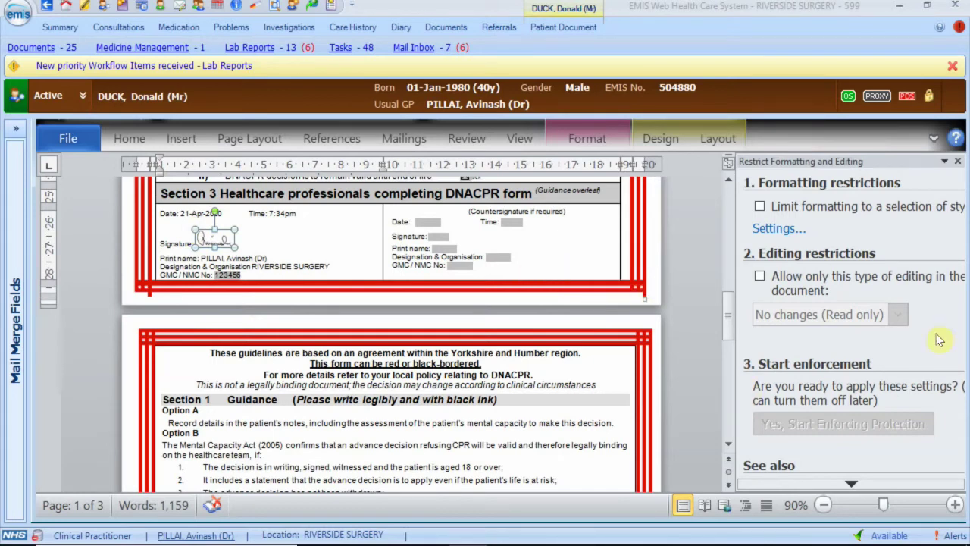
{"action": "left_click", "coordinate": [876, 484]}
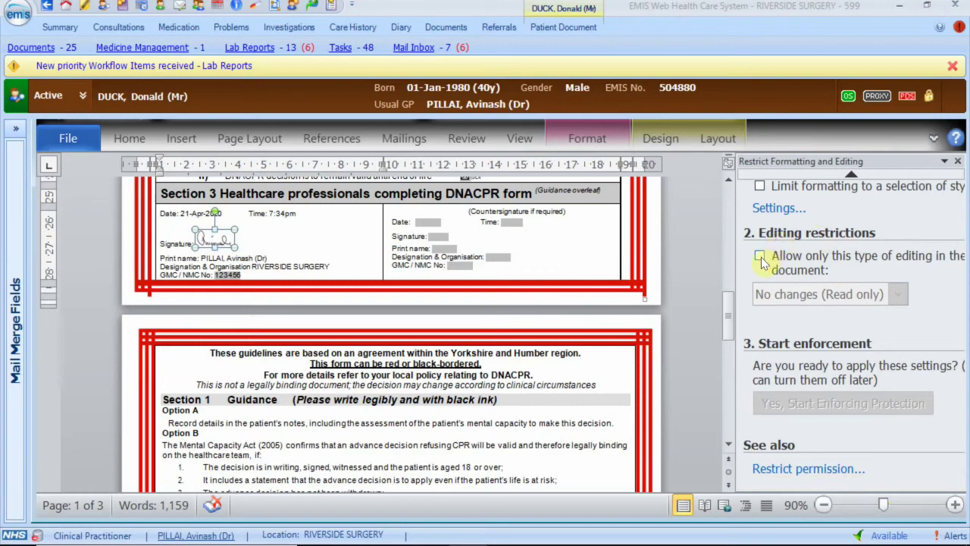
Restrict editing to No changes (read only) and enforce the protection with a password.
{"action": "left_click", "coordinate": [760, 258]}
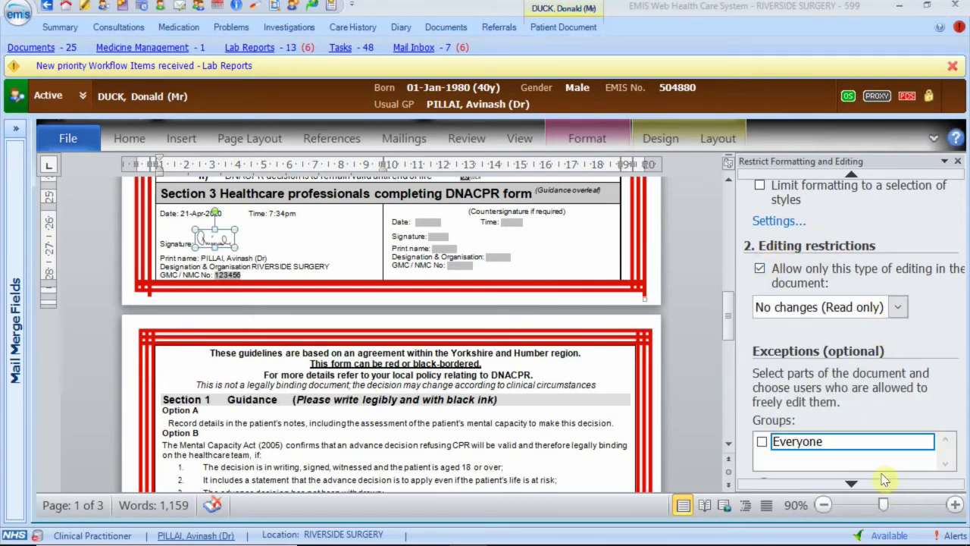
{"action": "mouse_move", "coordinate": [852, 482]}
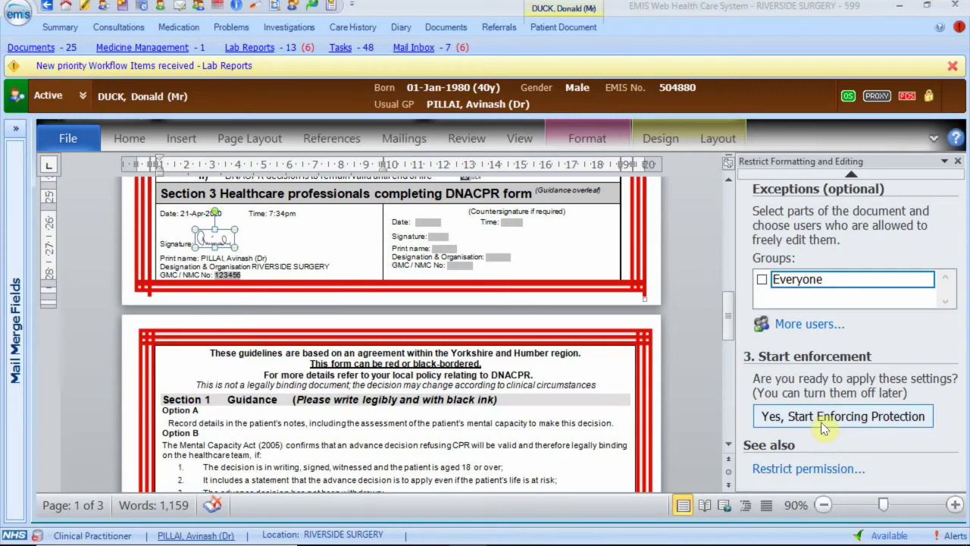
{"action": "left_click", "coordinate": [824, 428]}
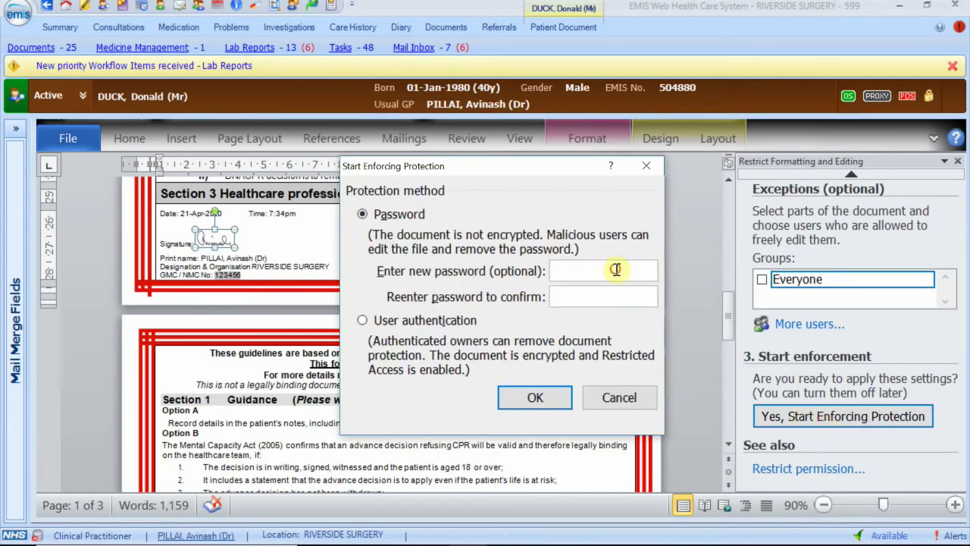
{"action": "type", "text": "p"}
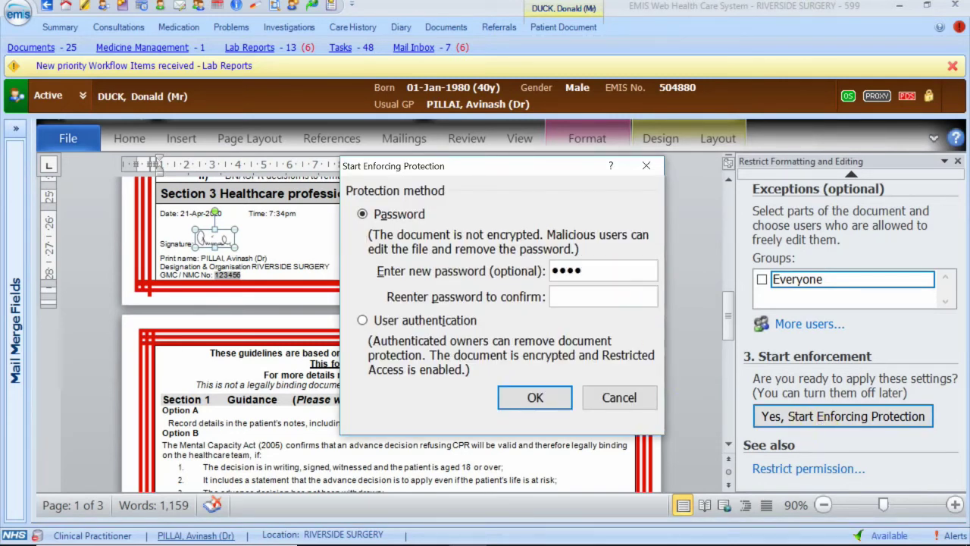
{"action": "left_click", "coordinate": [526, 400]}
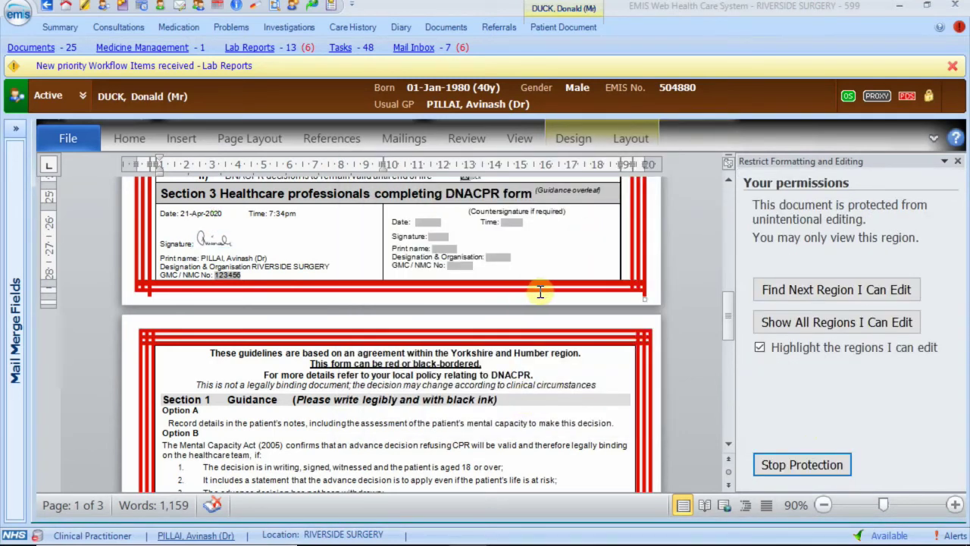
Expand the Mail Merge Fields panel and choose File > Save and Close.
{"action": "left_click", "coordinate": [16, 128]}
{"action": "left_click", "coordinate": [34, 169]}
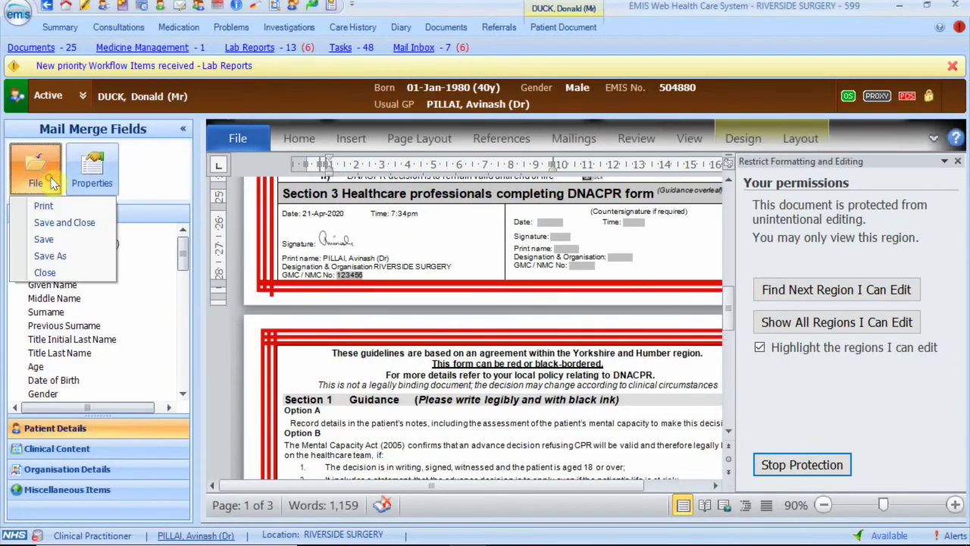
{"action": "left_click", "coordinate": [64, 223]}
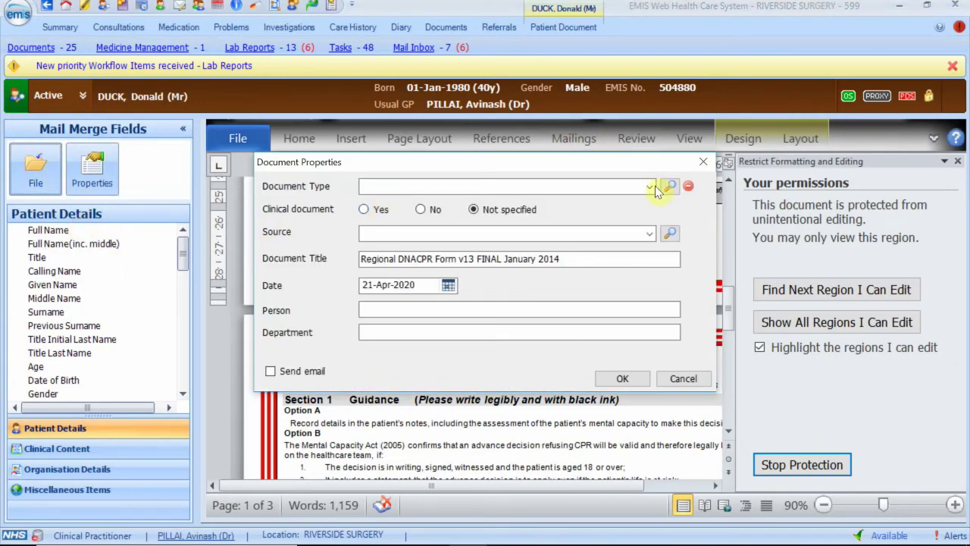
File the document as type 'Not for resuscitation' with the responsible clinician as Person.
{"action": "left_click", "coordinate": [650, 186]}
{"action": "left_click", "coordinate": [430, 215]}
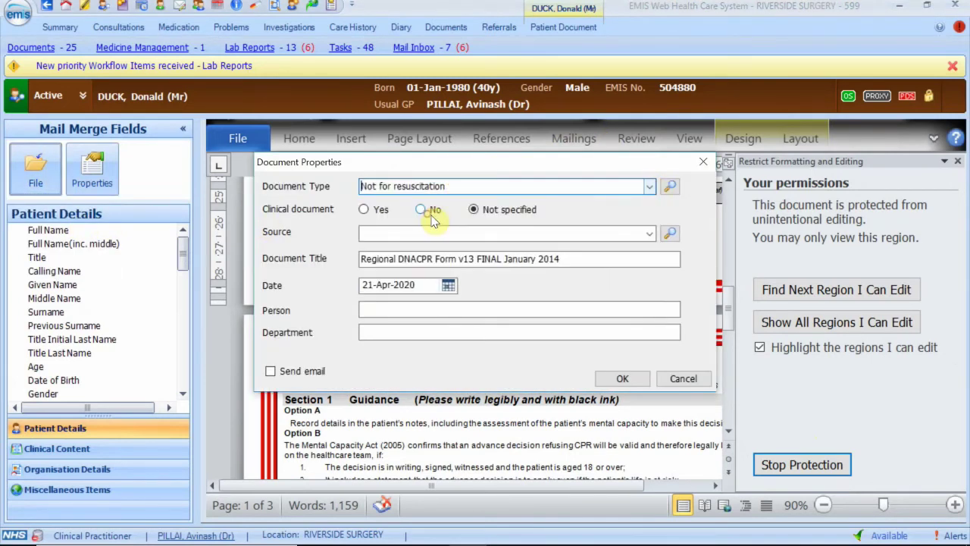
{"action": "left_click", "coordinate": [436, 233]}
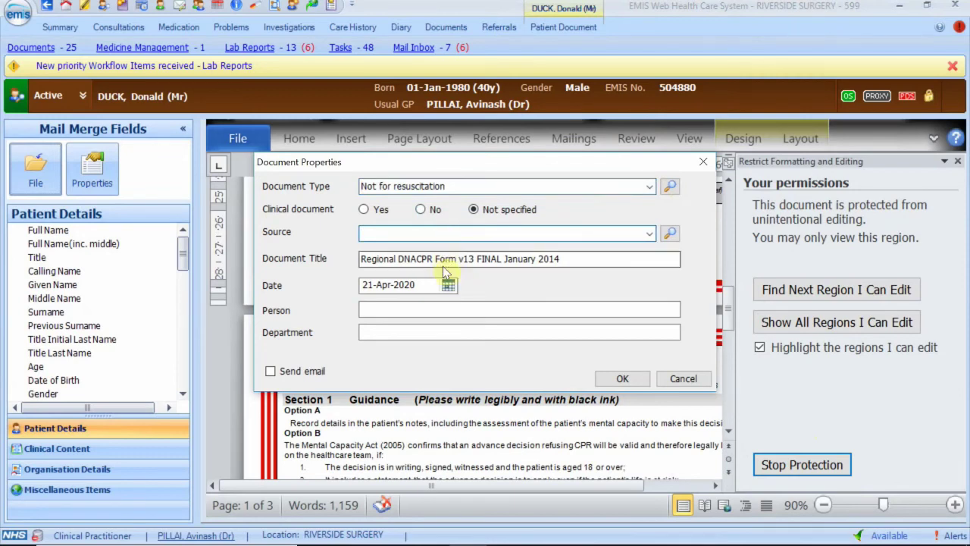
{"action": "left_click", "coordinate": [427, 312]}
{"action": "type", "text": "D r"}
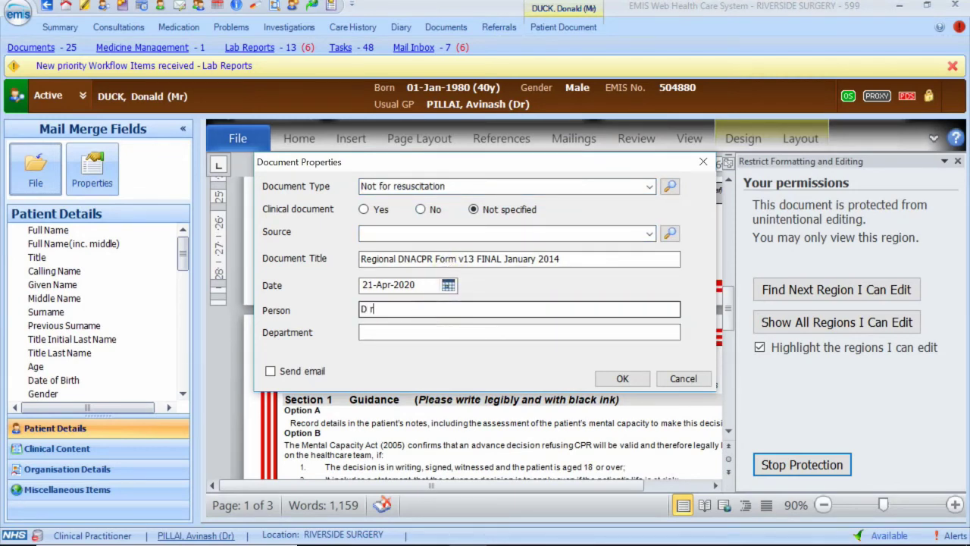
{"action": "type", "text": " A H Pillai"}
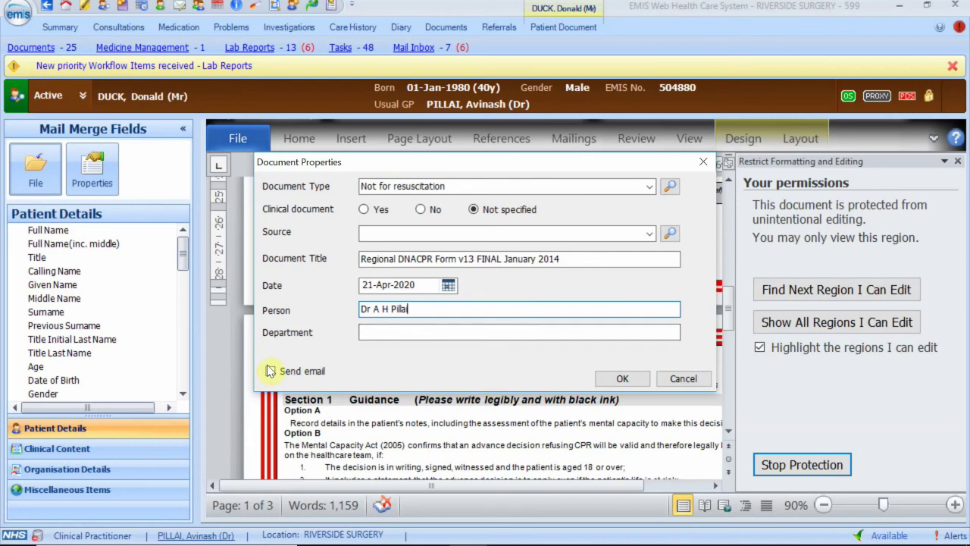
{"action": "left_click", "coordinate": [616, 379]}
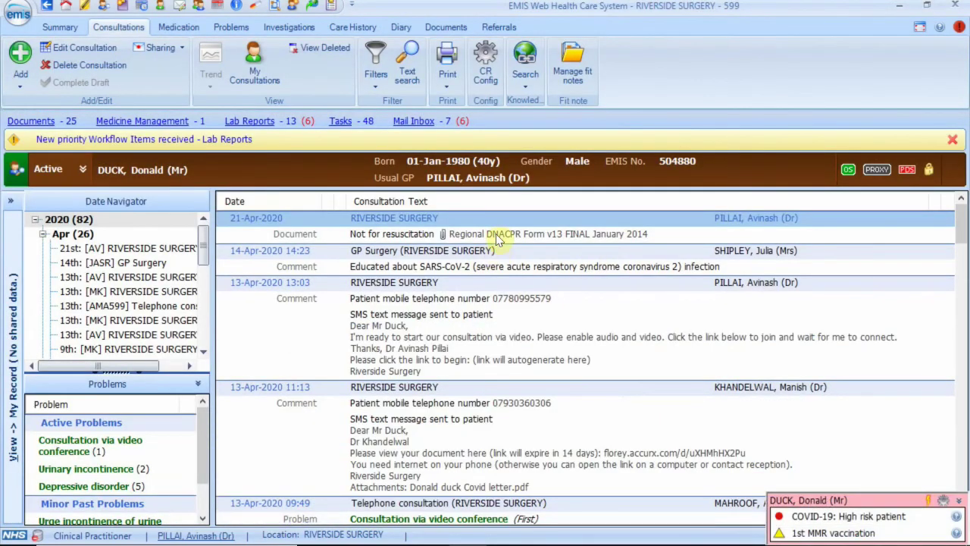
{"action": "double_click", "coordinate": [496, 232]}
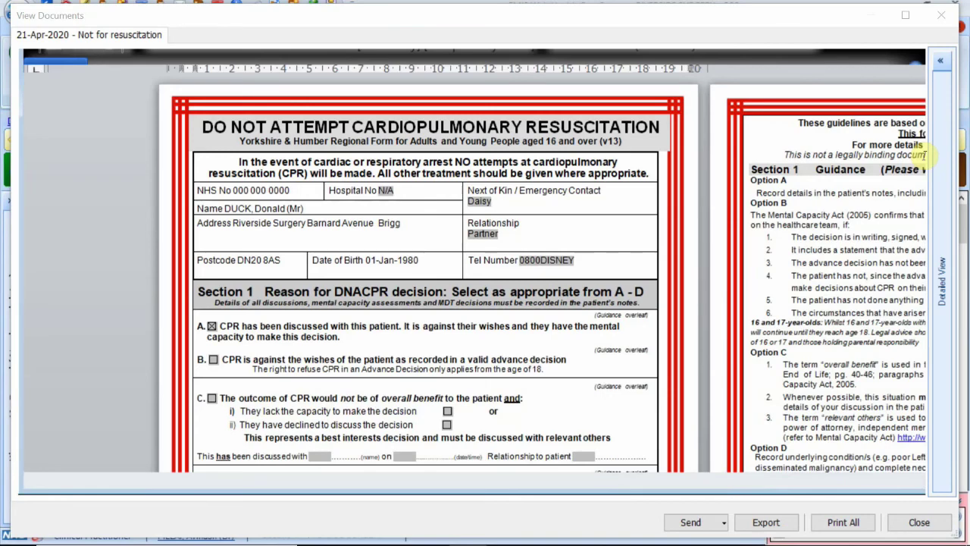
{"action": "scroll", "coordinate": [613, 253], "scroll_direction": "down", "scroll_amount": 3}
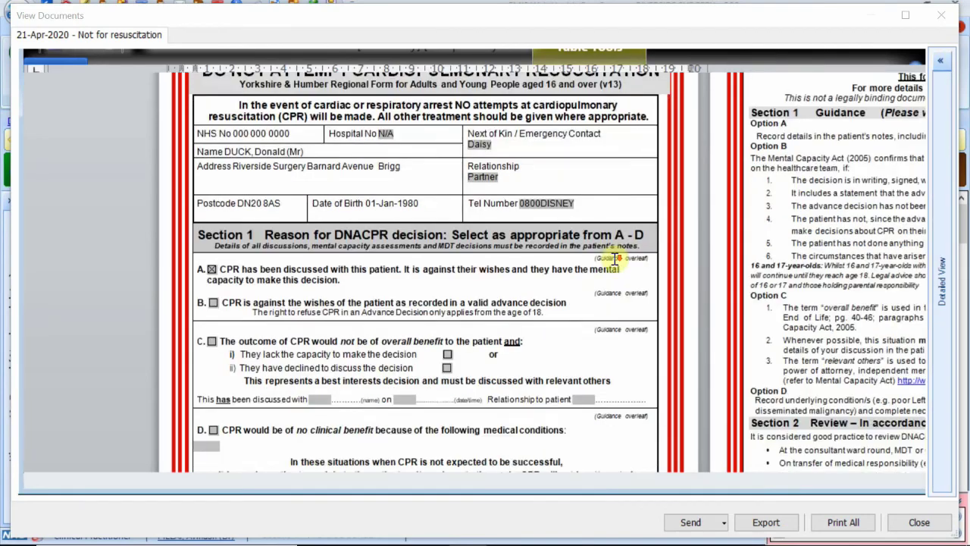
{"action": "scroll", "coordinate": [614, 259], "scroll_direction": "down", "scroll_amount": 1}
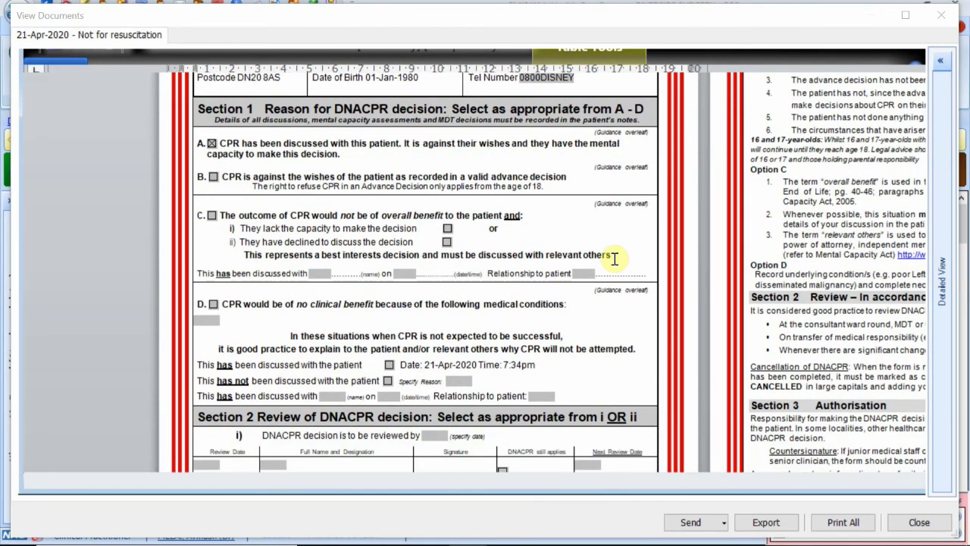
{"action": "left_click", "coordinate": [951, 21]}
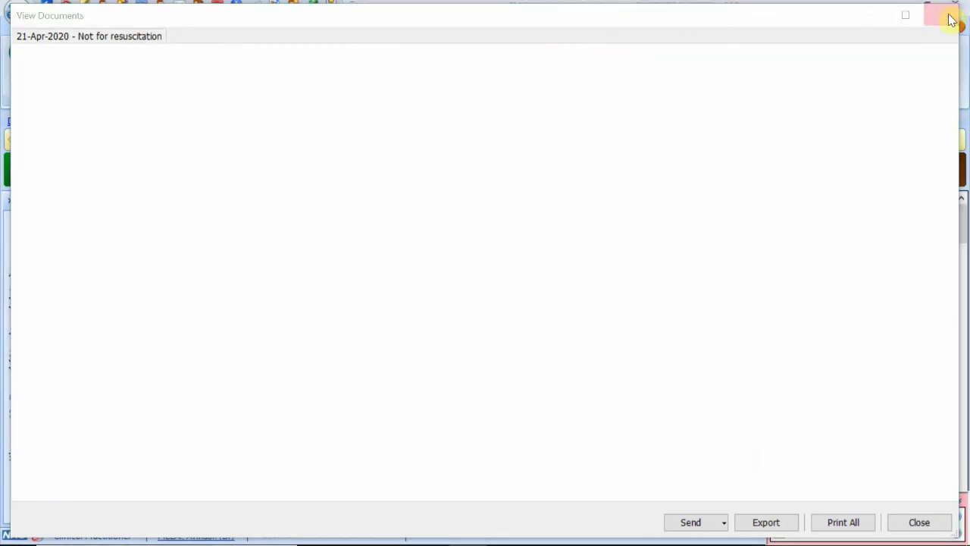